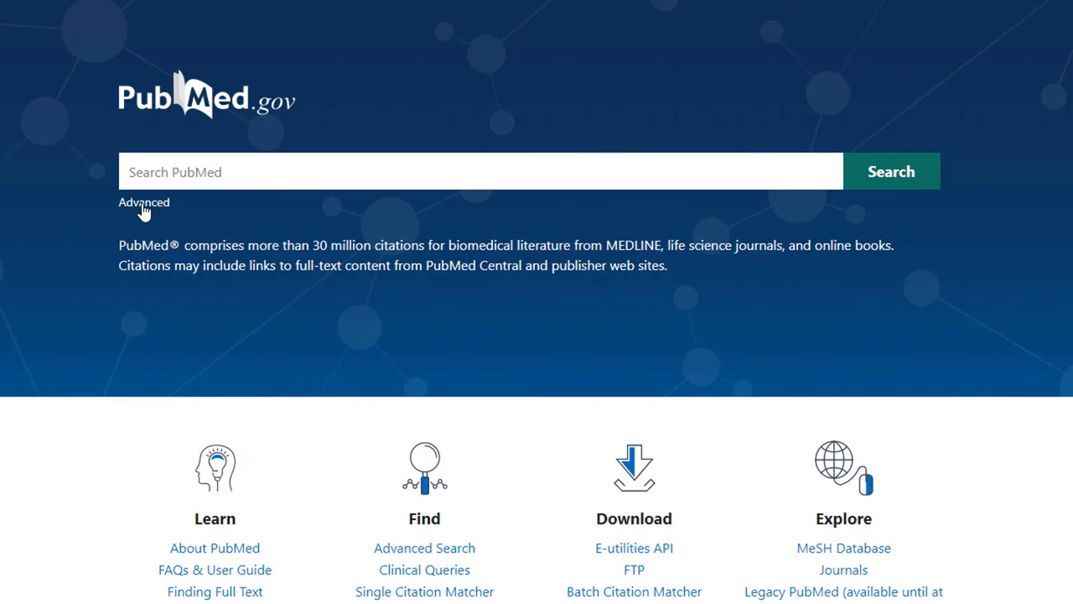
Go to the Advanced Search Builder using the Advanced link below PubMed's search box.
{"action": "left_click", "coordinate": [143, 205]}
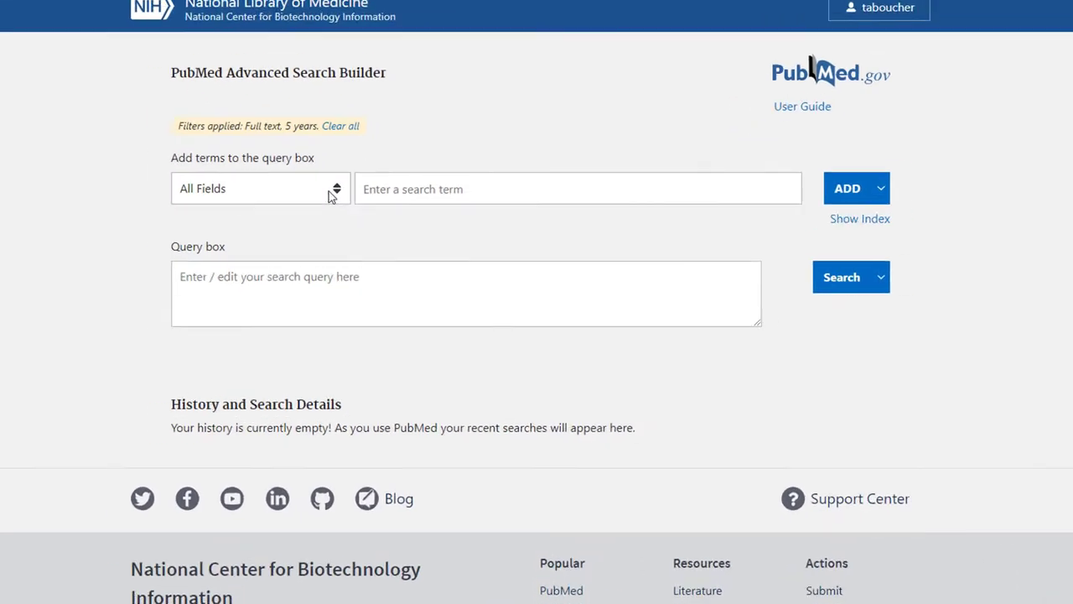
Browse the search field list and restrict the search field to Title.
{"action": "left_click", "coordinate": [331, 195]}
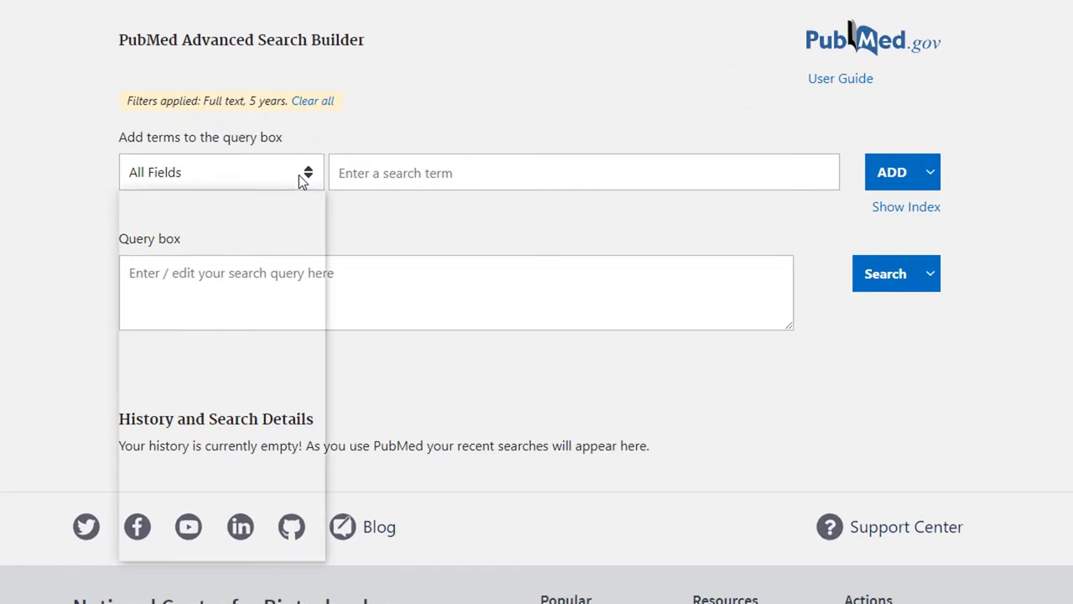
{"action": "left_click", "coordinate": [301, 182]}
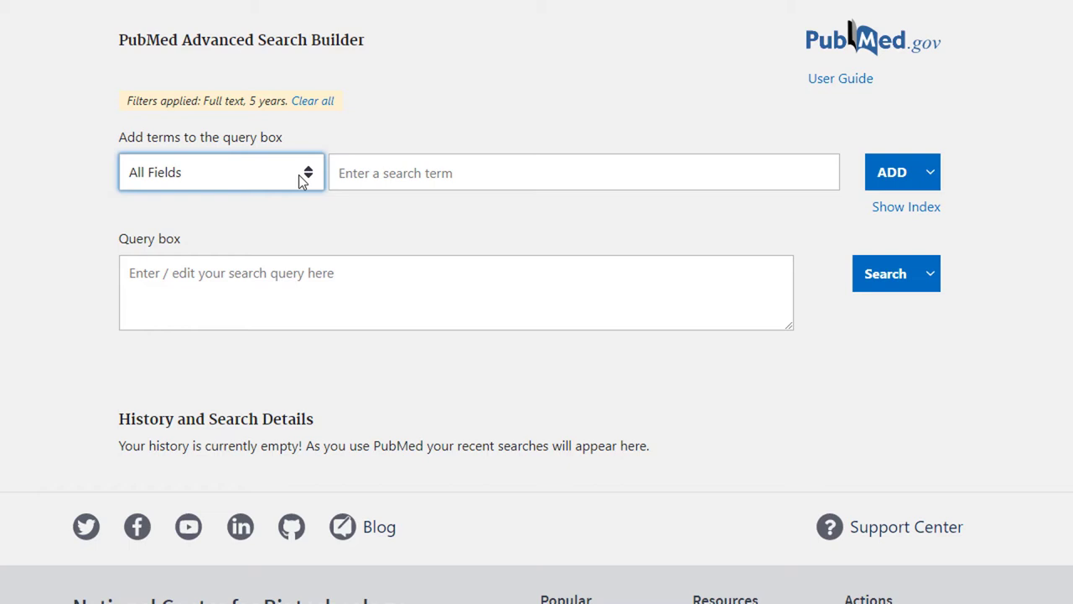
{"action": "left_click", "coordinate": [301, 181]}
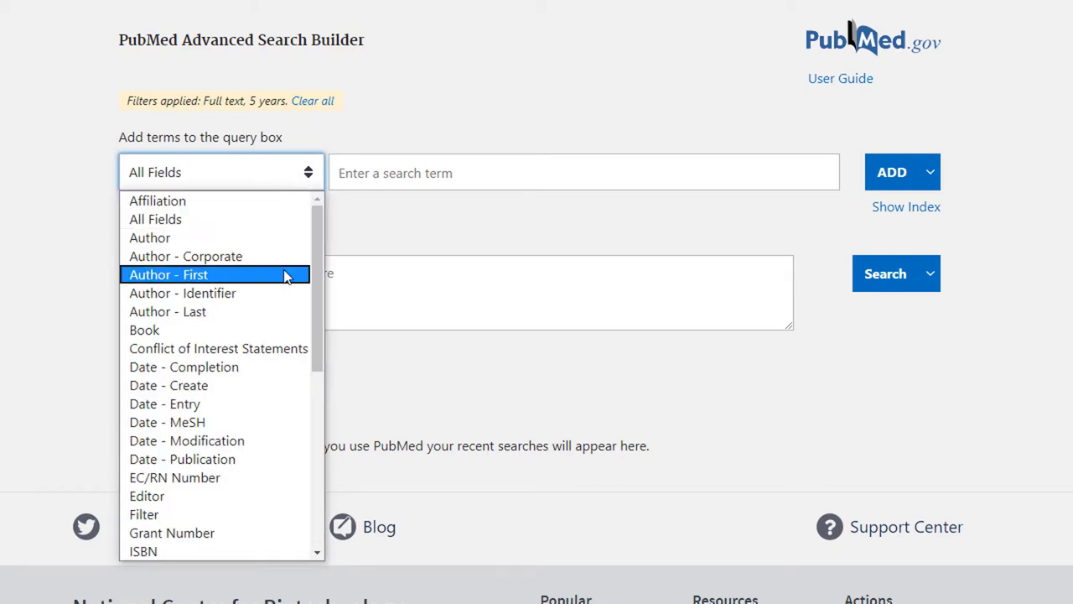
{"action": "scroll", "coordinate": [288, 276], "scroll_direction": "down", "scroll_amount": 3}
{"action": "scroll", "coordinate": [288, 276], "scroll_direction": "down", "scroll_amount": 3}
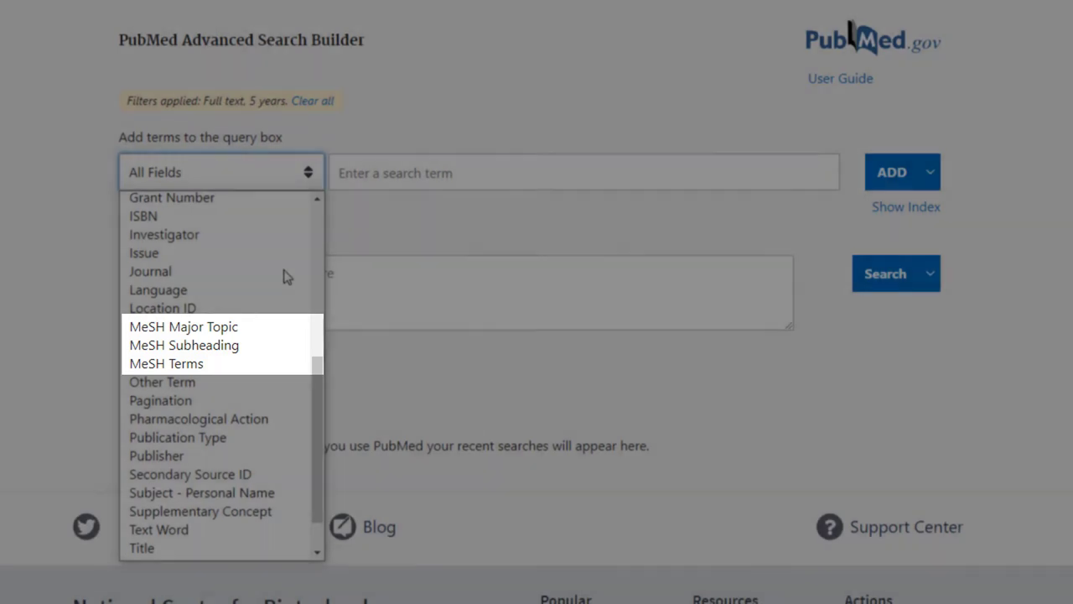
{"action": "scroll", "coordinate": [285, 277], "scroll_direction": "down", "scroll_amount": 1}
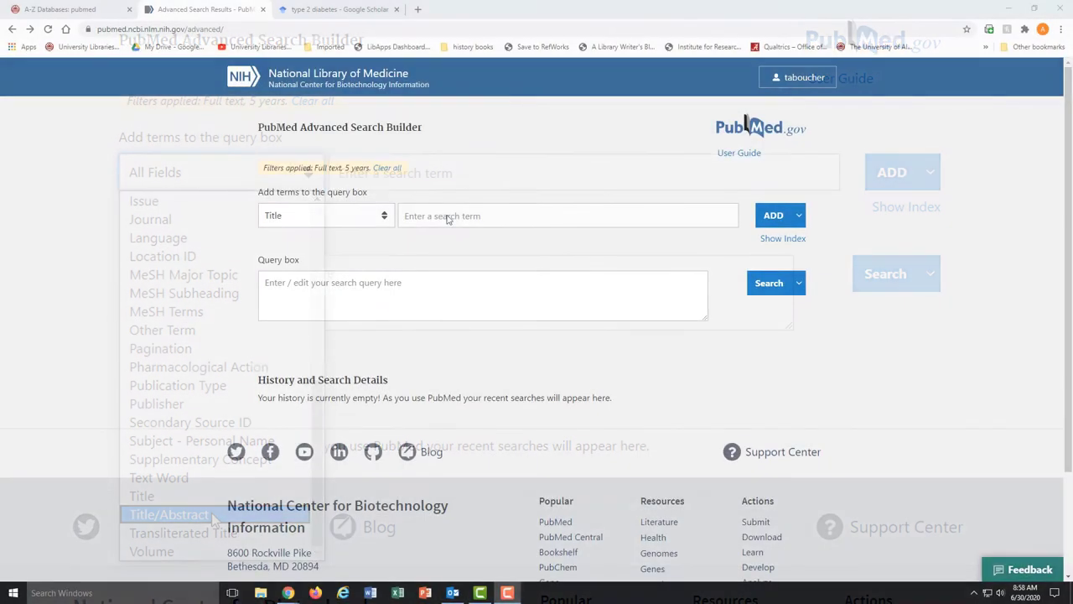
Paste the article title as a Title term, add it and run the search.
{"action": "left_click", "coordinate": [448, 216]}
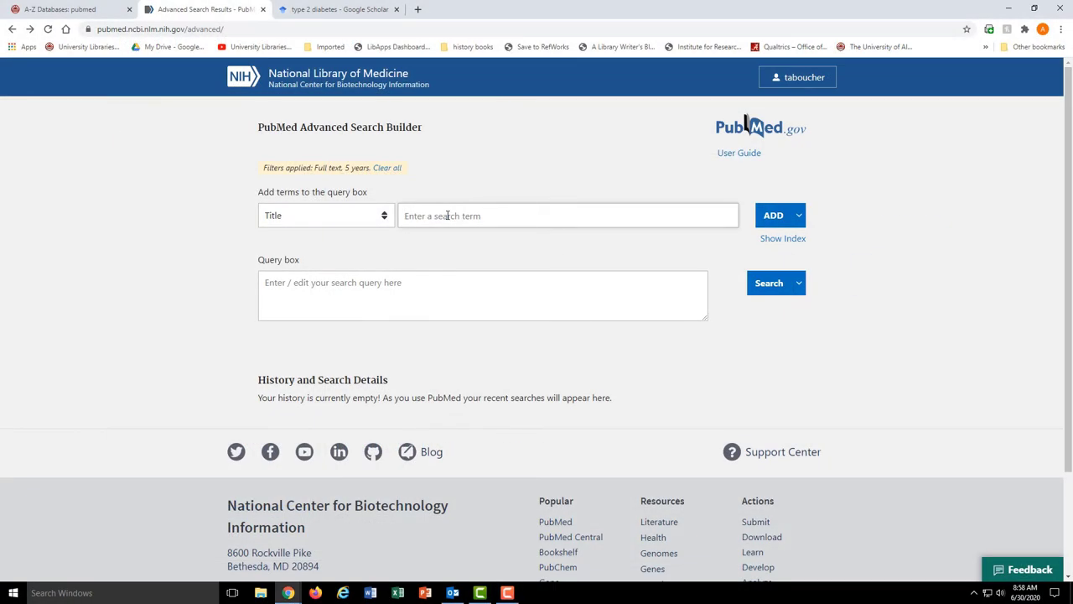
{"action": "right_click", "coordinate": [448, 216]}
{"action": "left_click", "coordinate": [493, 280]}
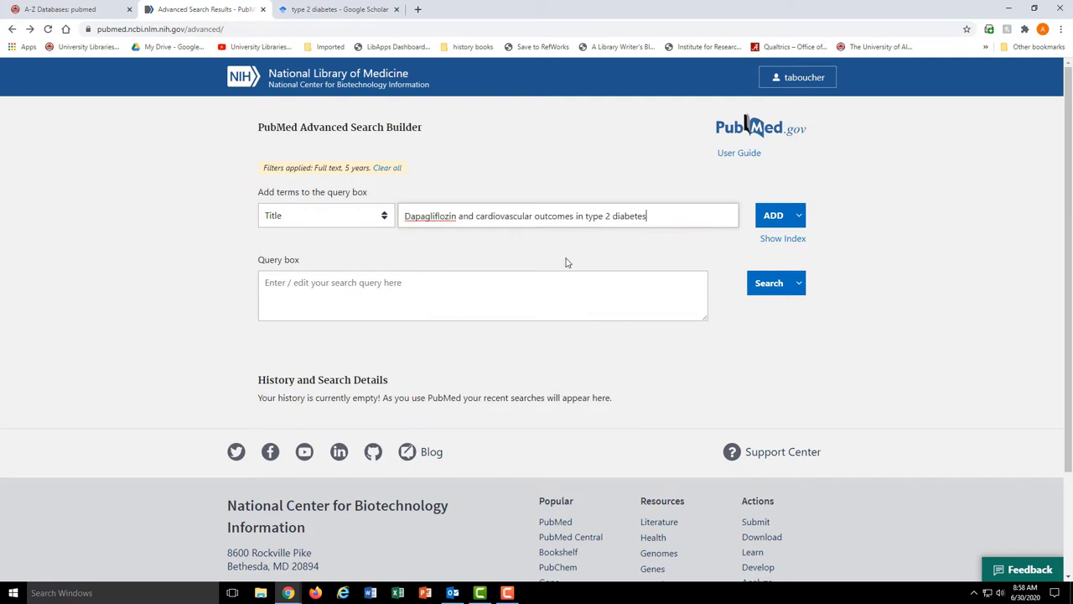
{"action": "left_click", "coordinate": [775, 218]}
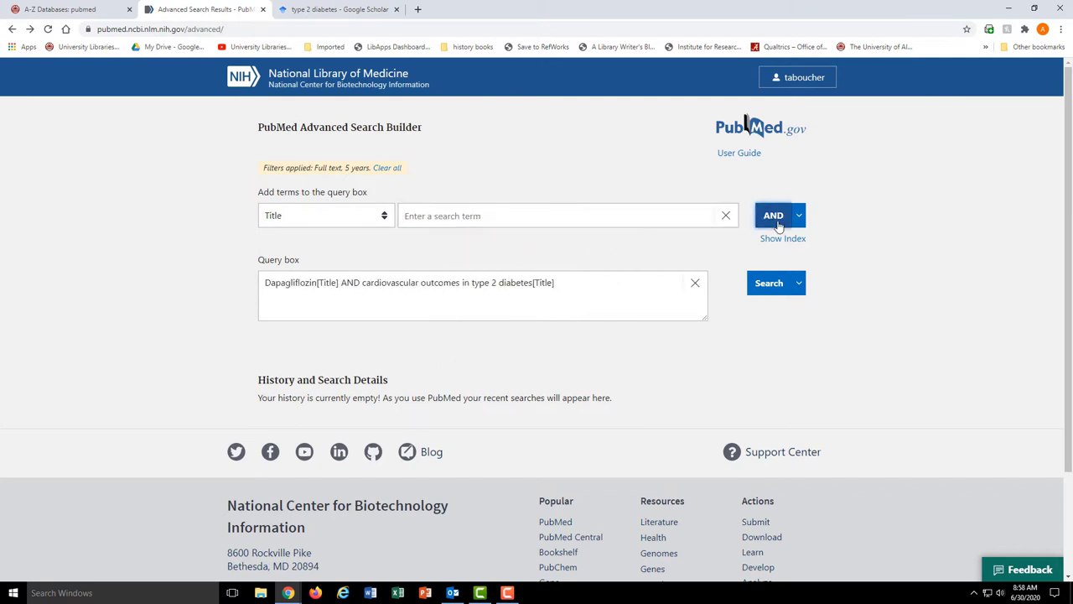
{"action": "left_click", "coordinate": [772, 285]}
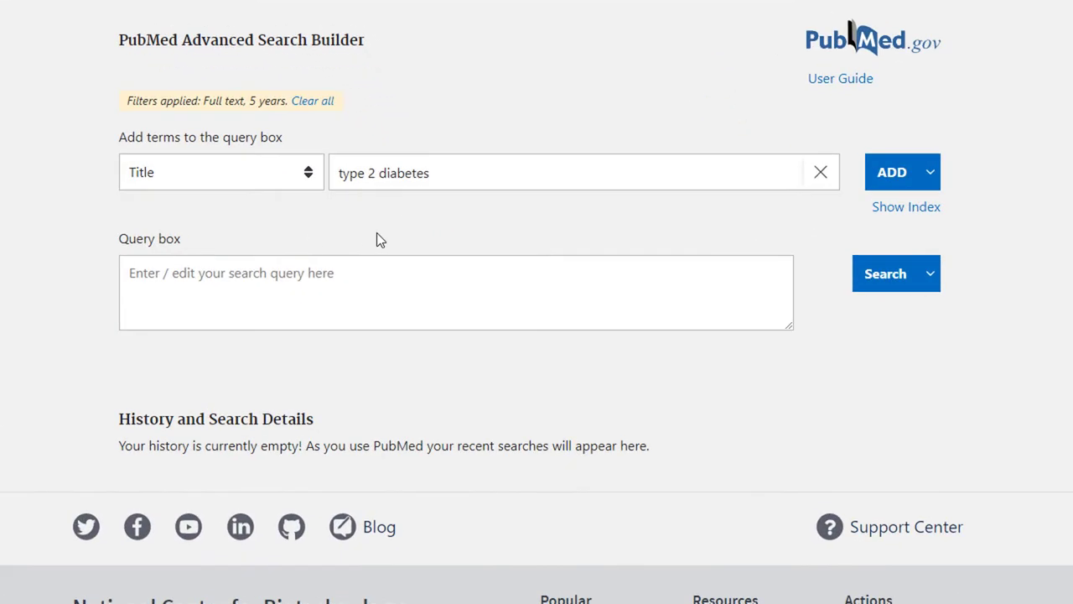
Search type 2 diabetes in Title and scroll through the 22,800 results.
{"action": "left_click", "coordinate": [897, 177]}
{"action": "left_click", "coordinate": [890, 286]}
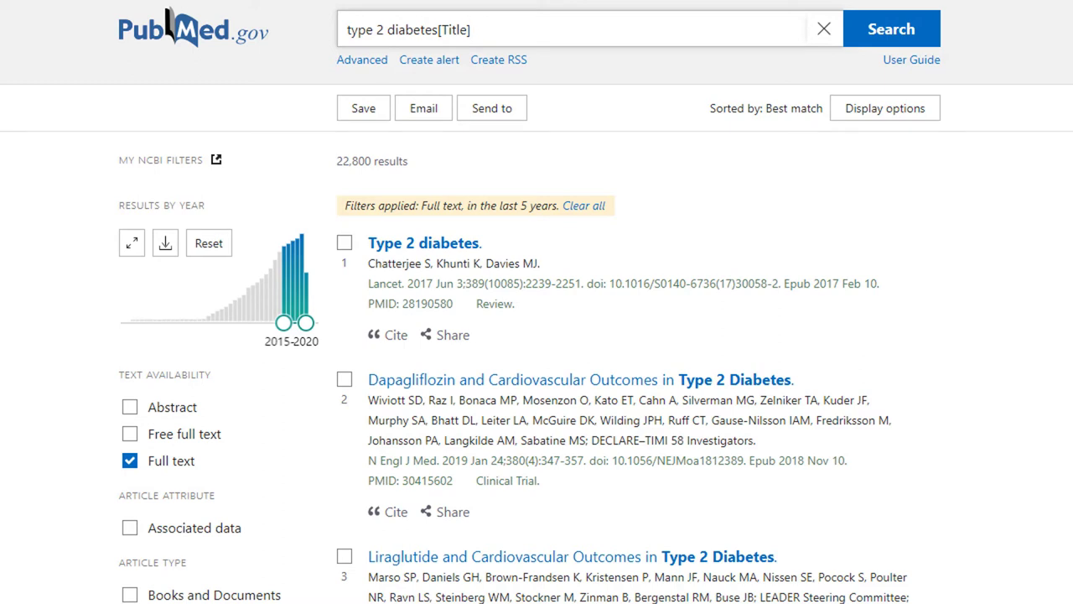
{"action": "scroll", "coordinate": [748, 593], "scroll_direction": "down", "scroll_amount": 4}
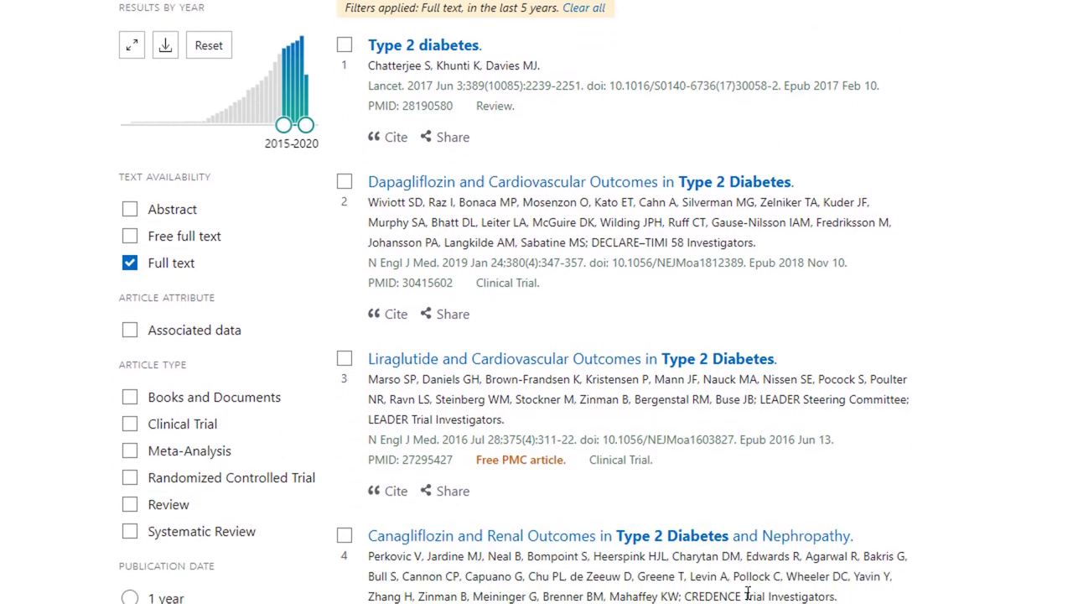
{"action": "scroll", "coordinate": [749, 593], "scroll_direction": "down", "scroll_amount": 1}
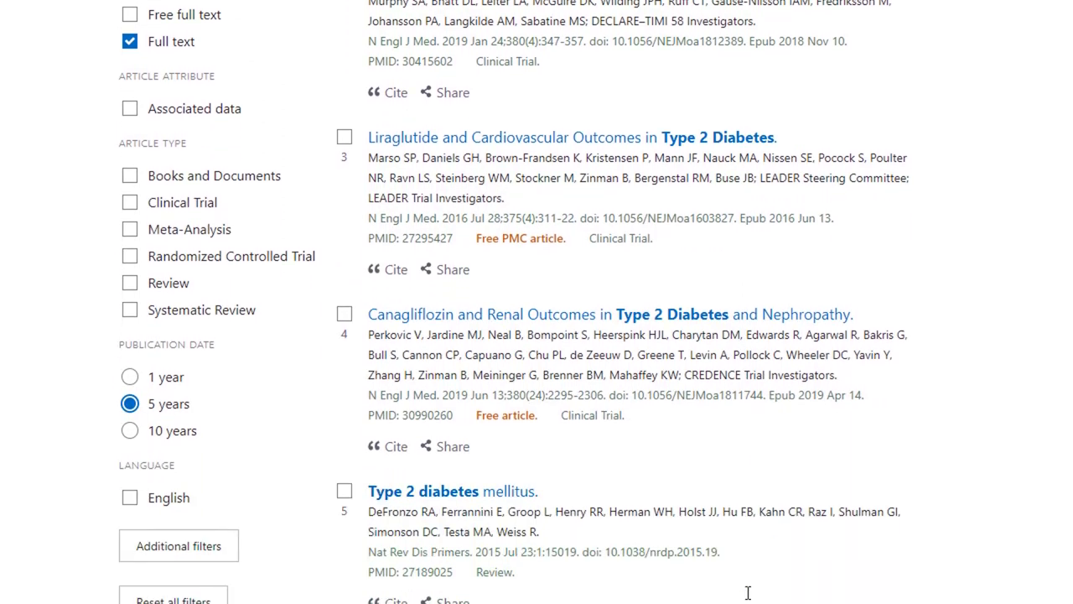
{"action": "scroll", "coordinate": [748, 593], "scroll_direction": "down", "scroll_amount": 2}
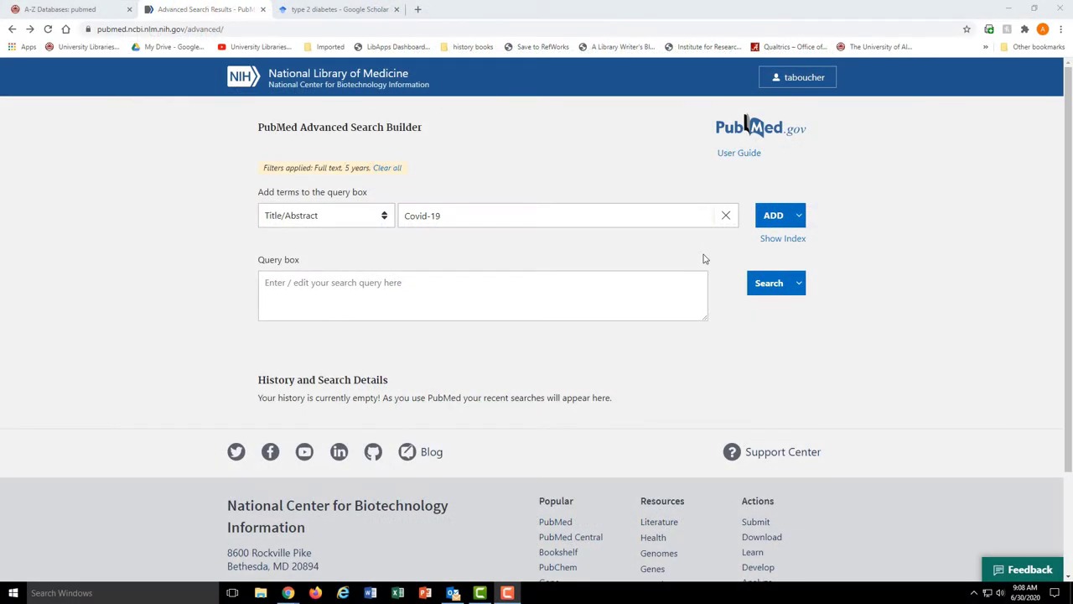
Search Covid-19 as Title/Abstract, then as Text Word, reviewing the 23,512 results.
{"action": "left_click", "coordinate": [776, 217]}
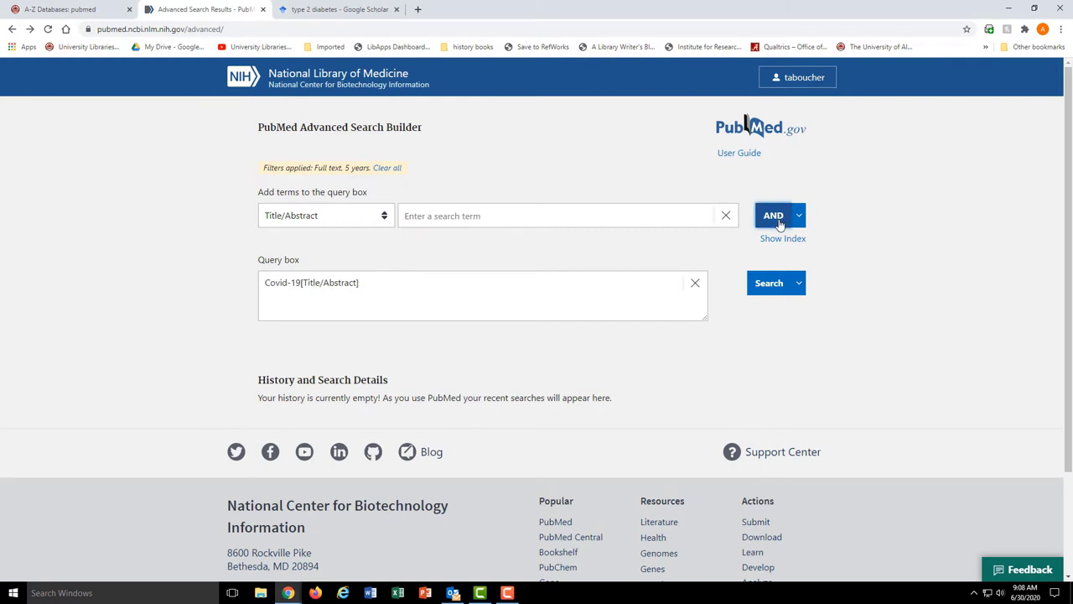
{"action": "left_click", "coordinate": [768, 283]}
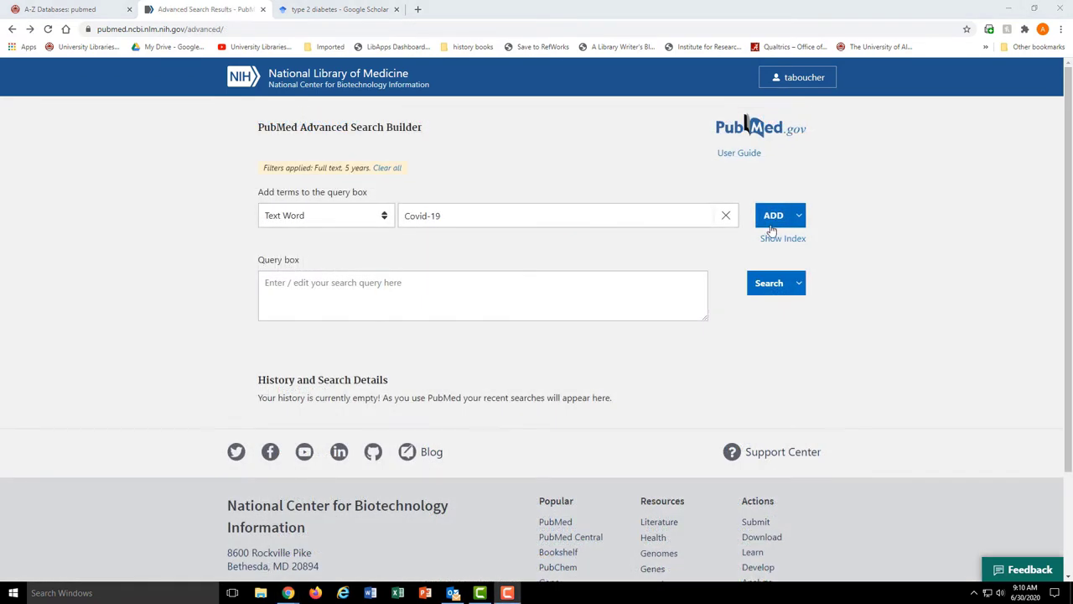
{"action": "left_click", "coordinate": [773, 216]}
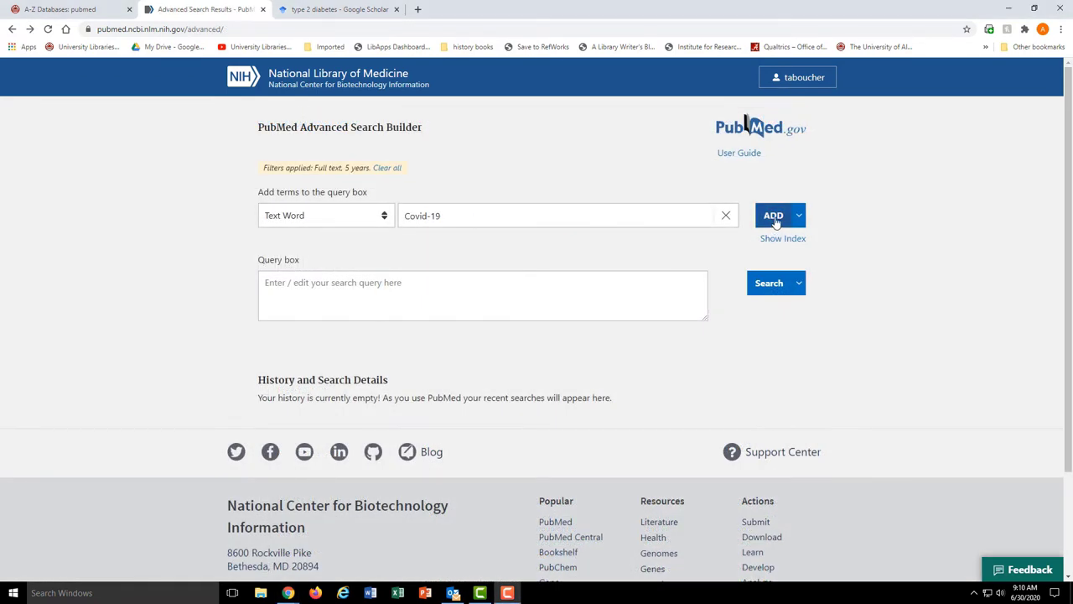
{"action": "left_click", "coordinate": [770, 283]}
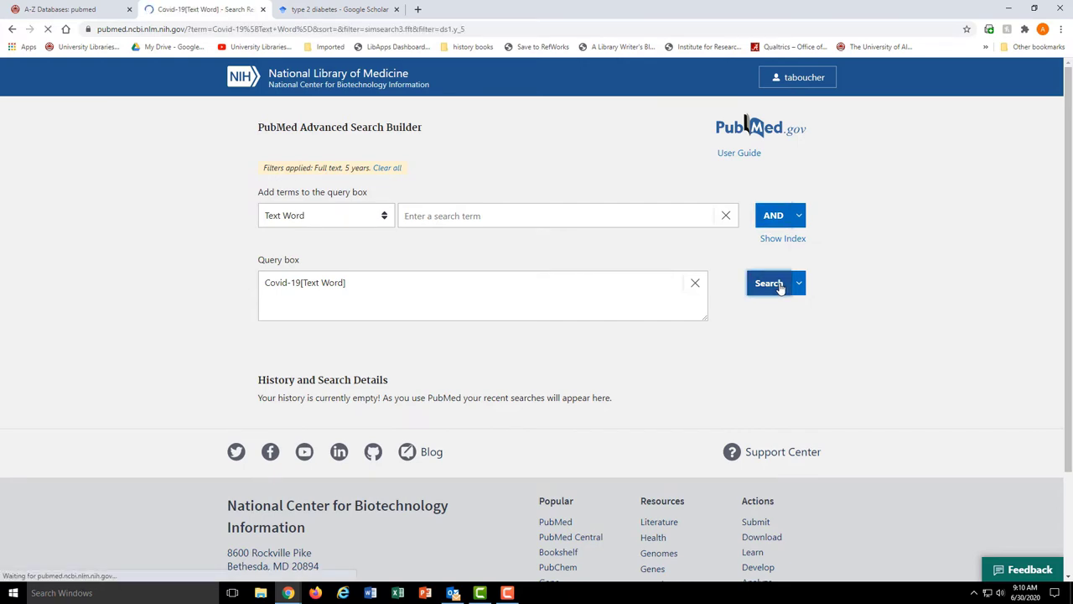
{"action": "scroll", "coordinate": [779, 288], "scroll_direction": "down", "scroll_amount": 2}
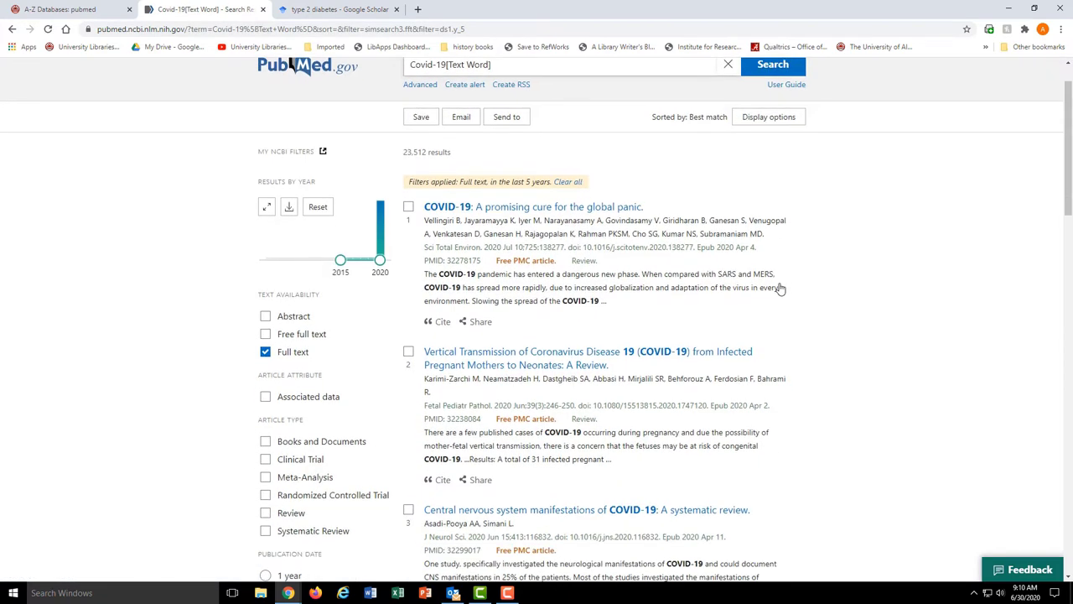
{"action": "scroll", "coordinate": [779, 288], "scroll_direction": "down", "scroll_amount": 2}
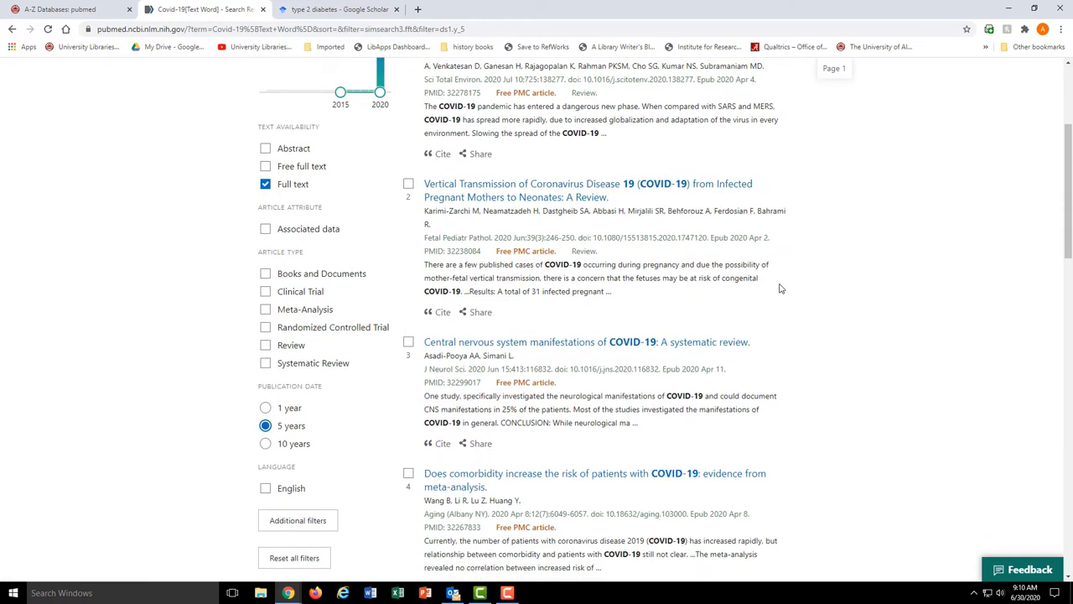
{"action": "scroll", "coordinate": [834, 437], "scroll_direction": "up", "scroll_amount": 3}
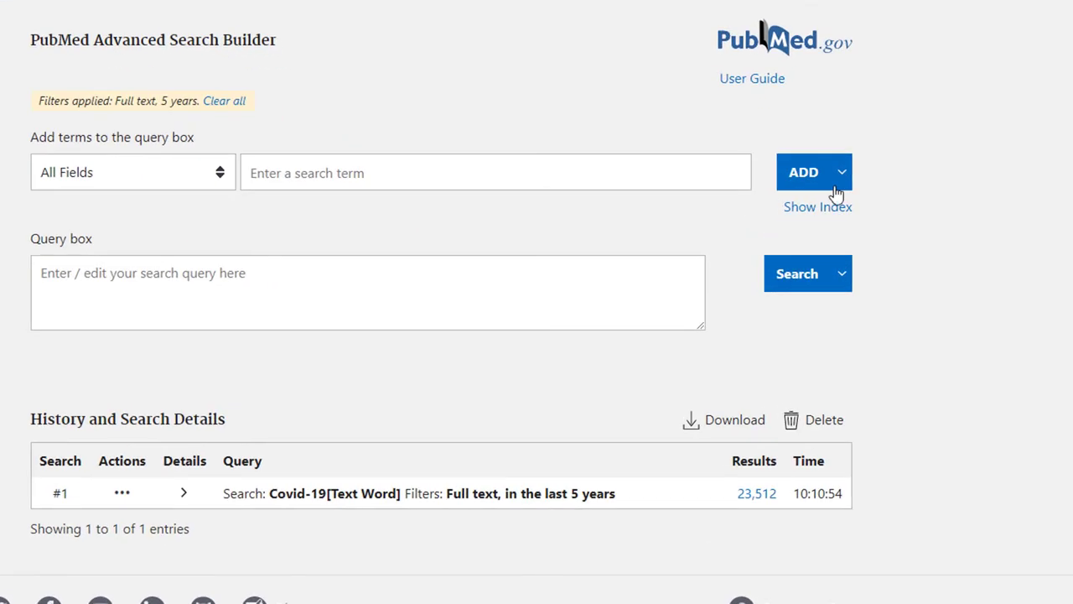
Show the ADD button's AND, OR and NOT options for the Covid-19 Title/Abstract term.
{"action": "left_click", "coordinate": [799, 218]}
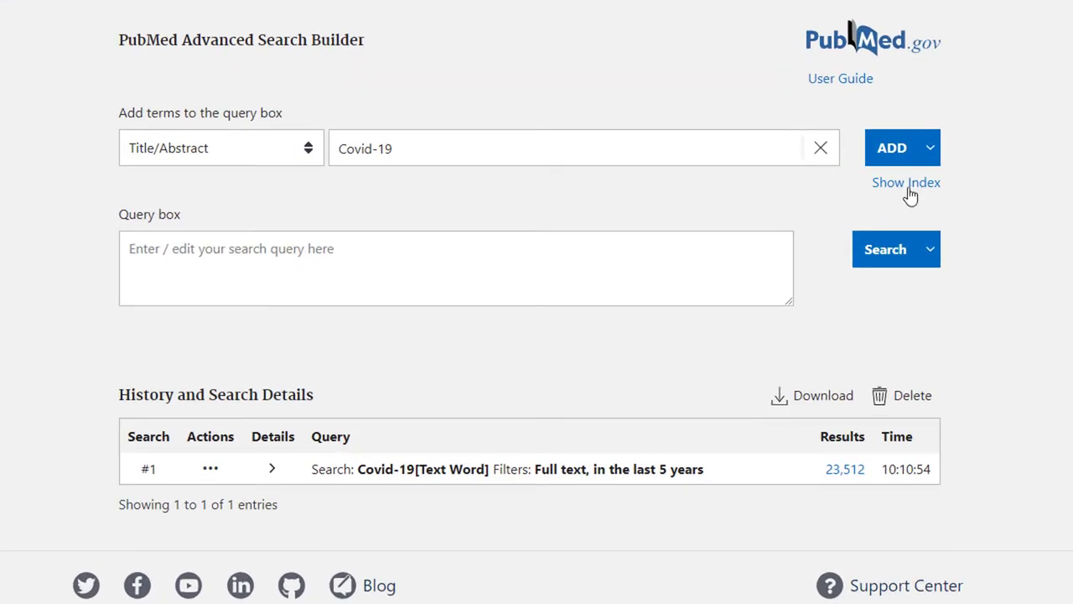
Run Covid-19[Title/Abstract] AND Vitamin D[Text Word], getting 81 results.
{"action": "left_click", "coordinate": [937, 149]}
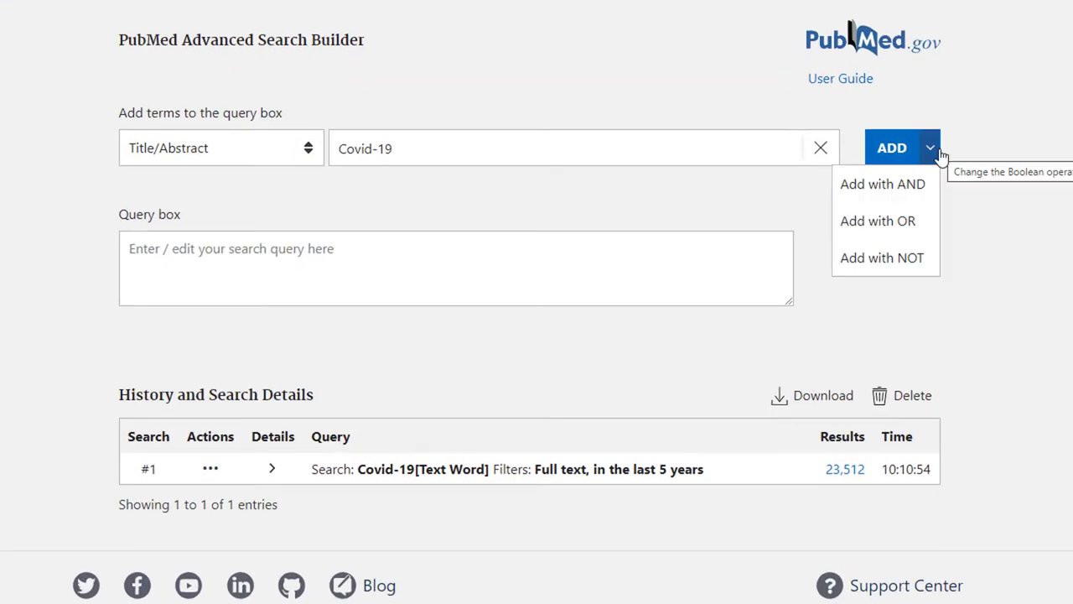
{"action": "left_click", "coordinate": [916, 183]}
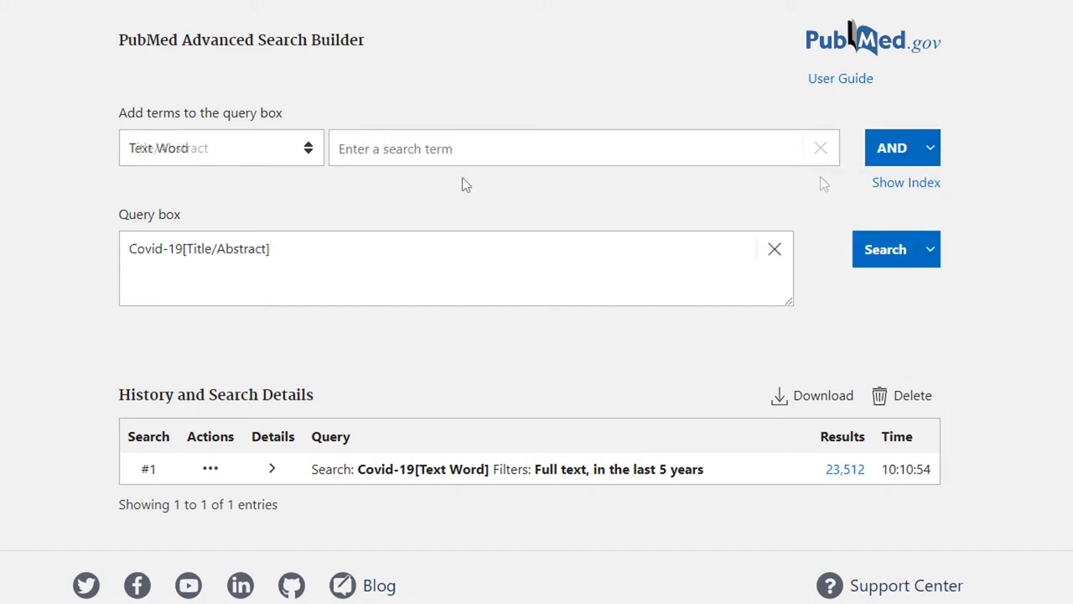
{"action": "left_click", "coordinate": [463, 150]}
{"action": "type", "text": "Vit"}
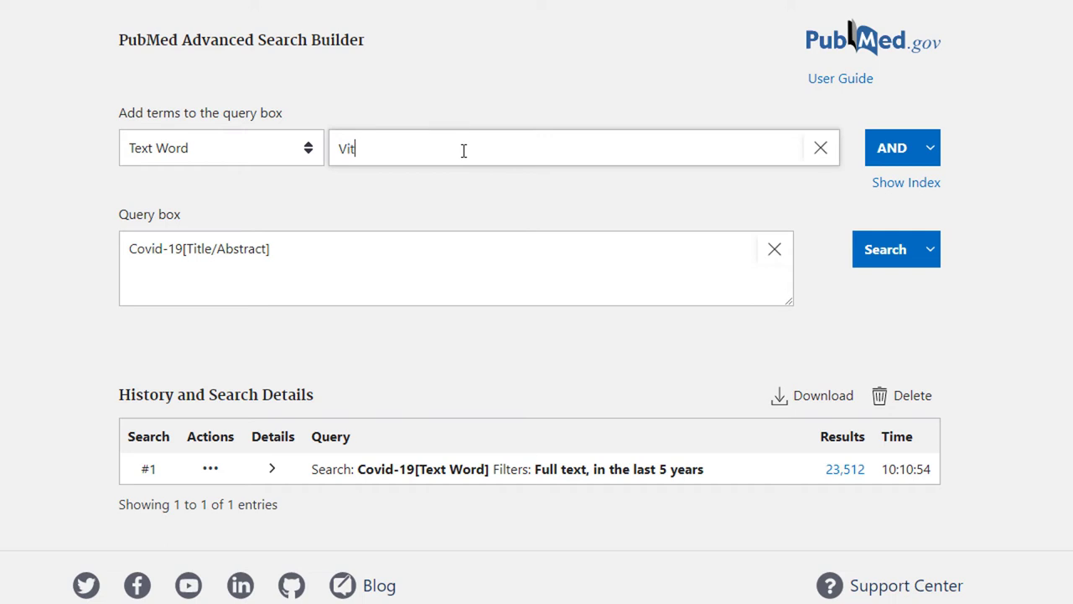
{"action": "type", "text": "amin D"}
{"action": "left_click", "coordinate": [935, 152]}
{"action": "left_click", "coordinate": [917, 183]}
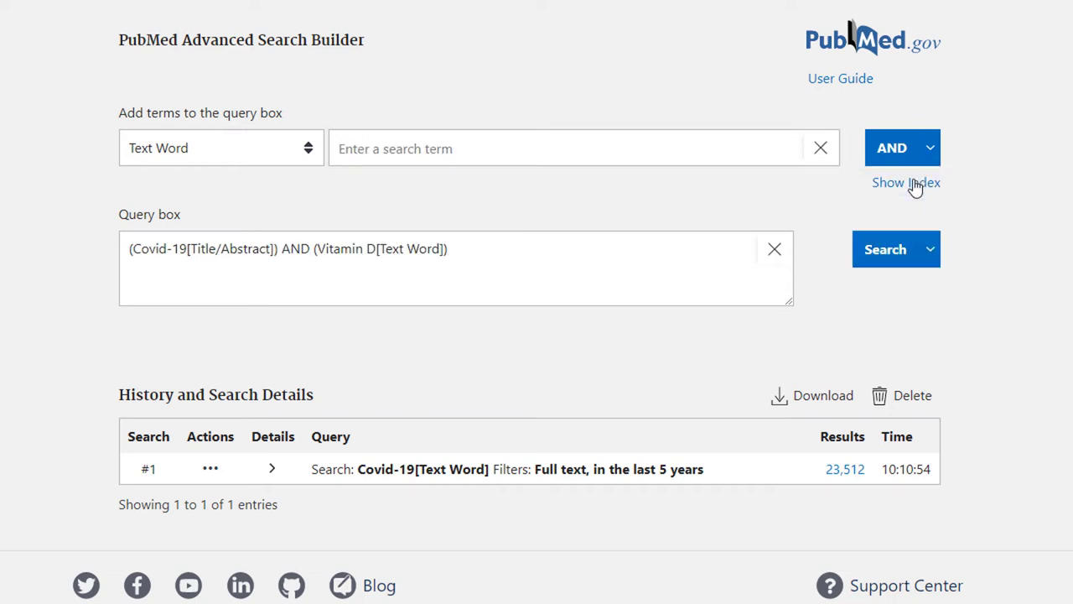
{"action": "left_click", "coordinate": [905, 254]}
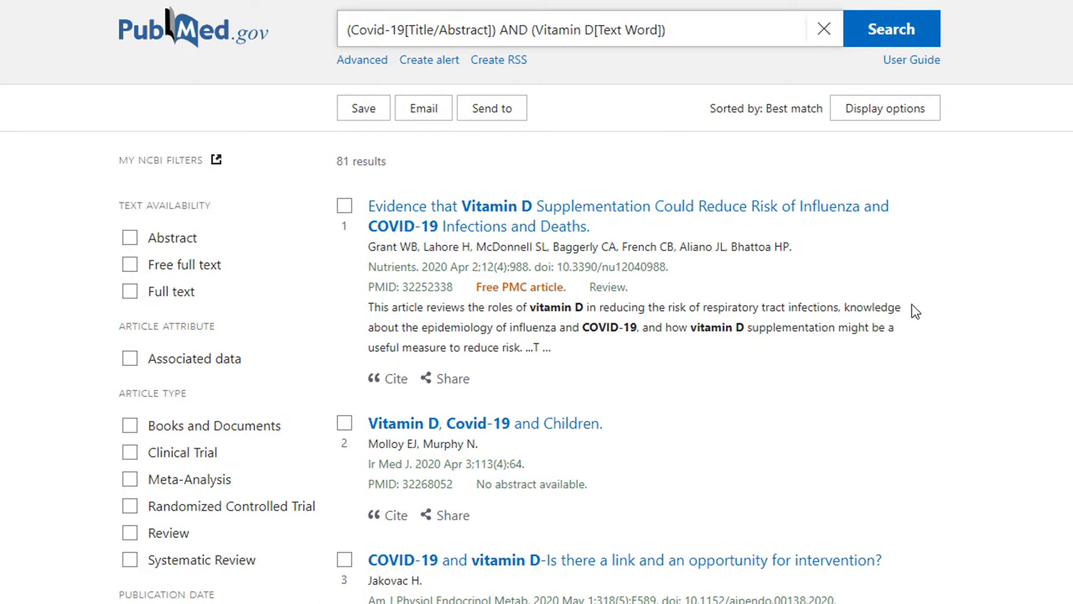
{"action": "scroll", "coordinate": [915, 311], "scroll_direction": "down", "scroll_amount": 3}
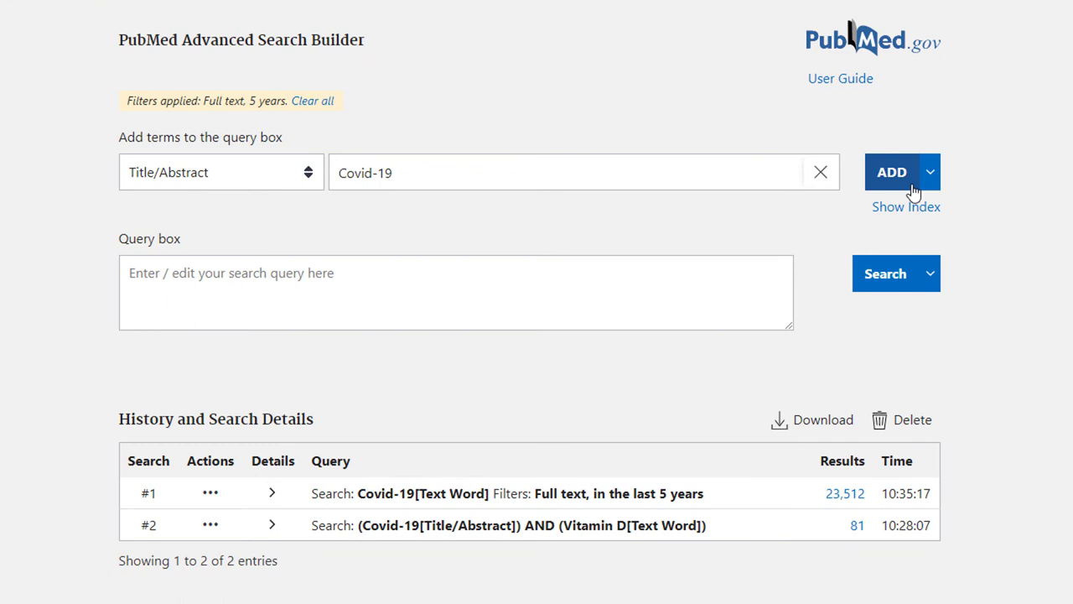
Add Covid-19 in Title/Abstract to the query and enter SARS-CoV-2 as the next term.
{"action": "left_click", "coordinate": [891, 176]}
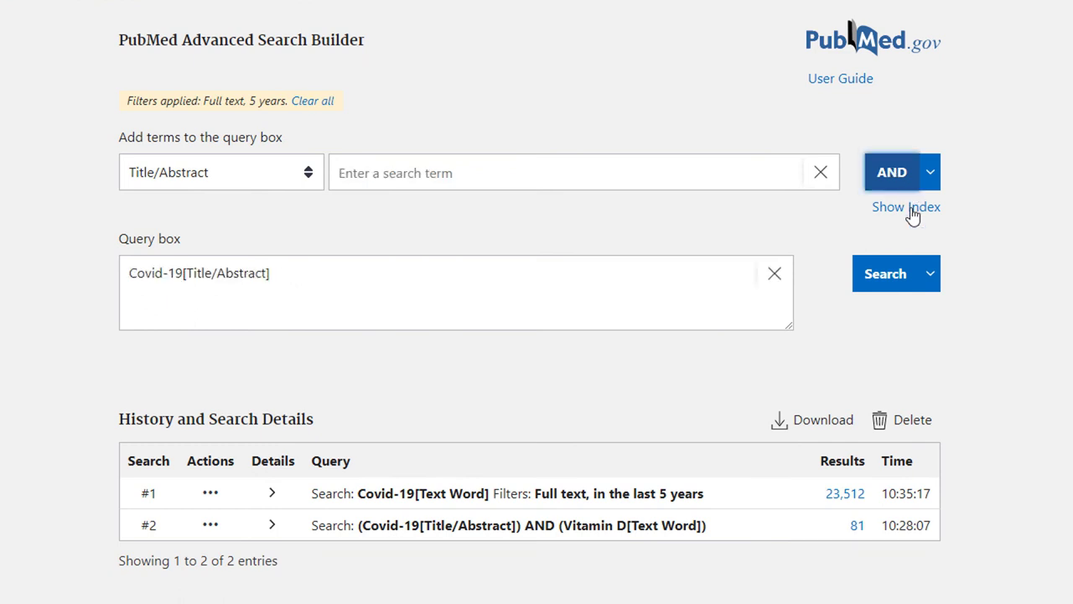
{"action": "left_click", "coordinate": [394, 171]}
{"action": "type", "text": "SARS"}
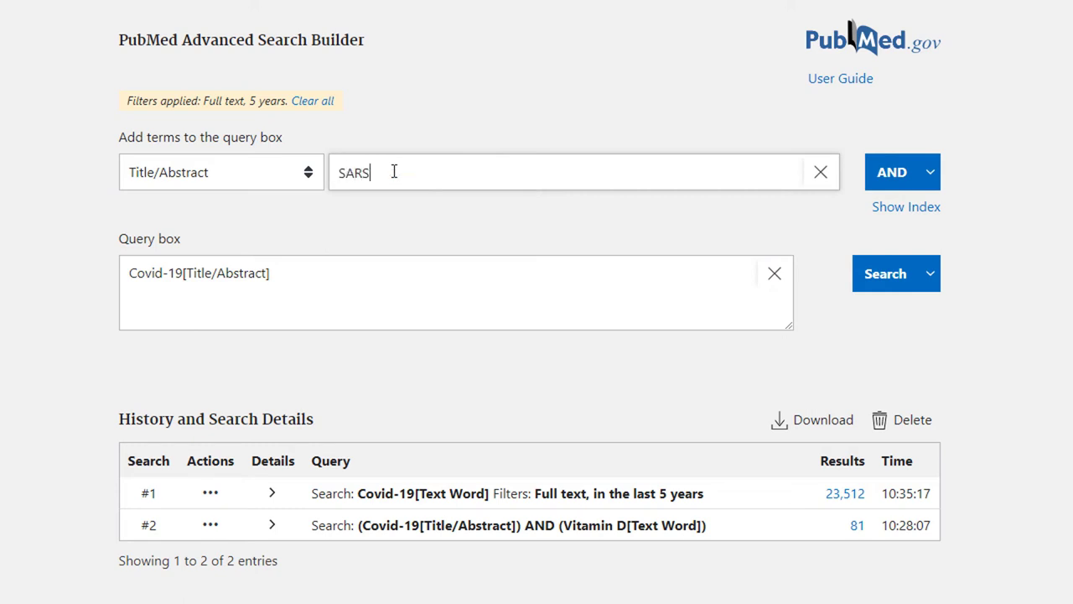
{"action": "type", "text": "-C"}
{"action": "type", "text": "oV-2"}
Add SARS-CoV-2 with OR and run the search, reviewing its 23,767 results.
{"action": "left_click", "coordinate": [930, 183]}
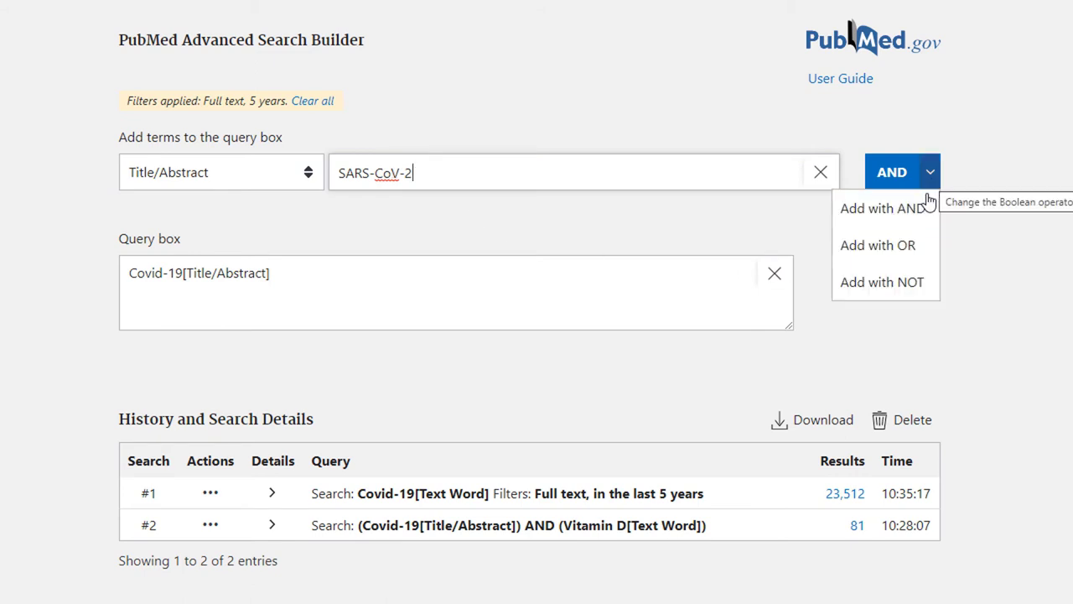
{"action": "left_click", "coordinate": [905, 243]}
{"action": "left_click", "coordinate": [905, 243]}
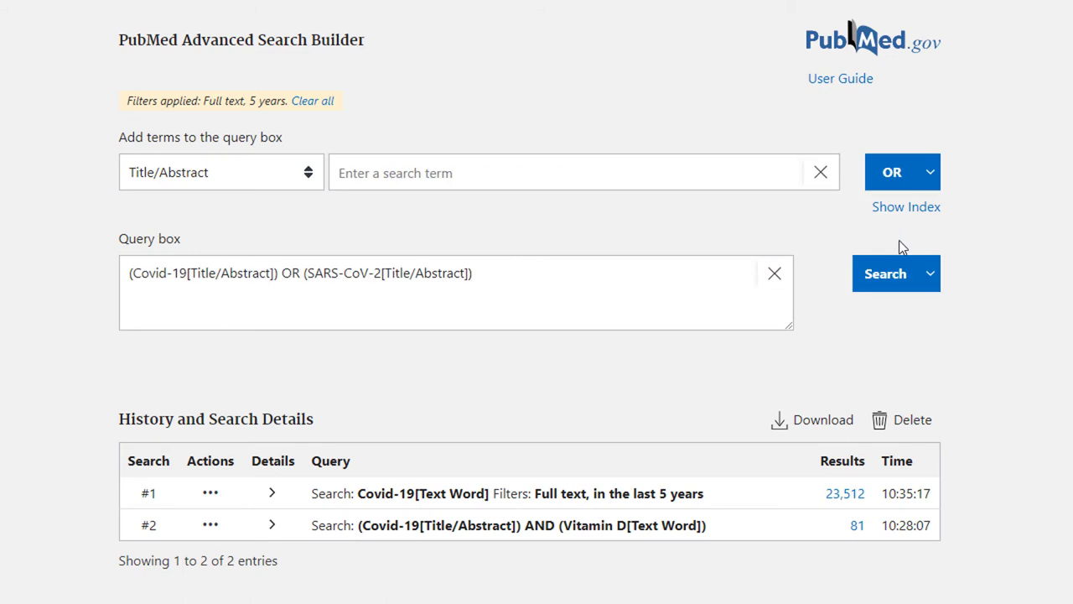
{"action": "left_click", "coordinate": [884, 280]}
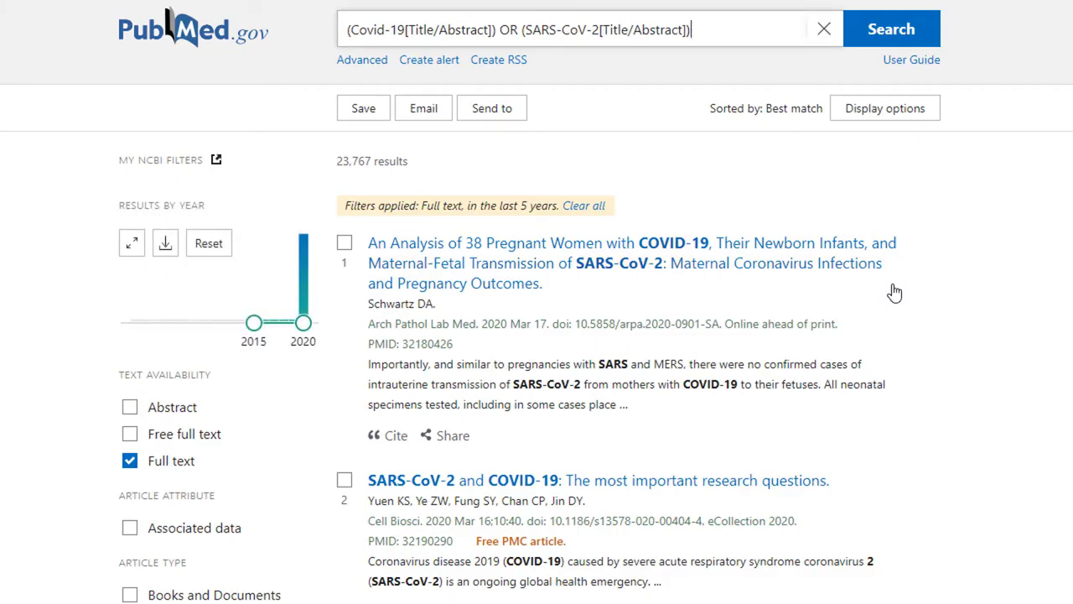
{"action": "scroll", "coordinate": [904, 323], "scroll_direction": "down", "scroll_amount": 1}
{"action": "scroll", "coordinate": [904, 329], "scroll_direction": "down", "scroll_amount": 1}
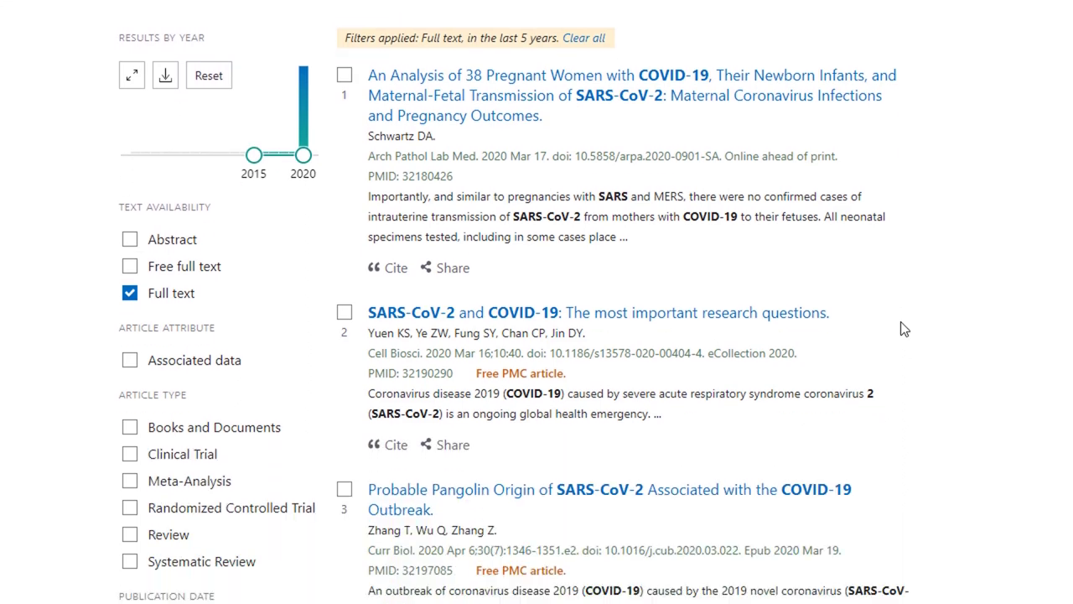
{"action": "scroll", "coordinate": [904, 328], "scroll_direction": "down", "scroll_amount": 1}
{"action": "scroll", "coordinate": [903, 329], "scroll_direction": "down", "scroll_amount": 1}
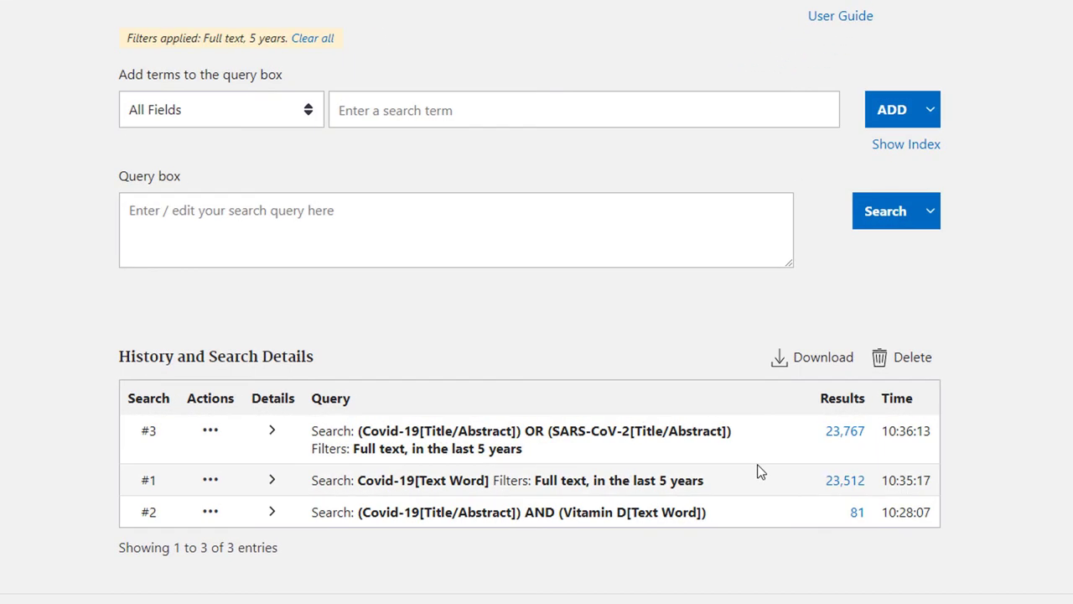
Put earlier search #3 into the query box.
{"action": "left_click", "coordinate": [569, 112]}
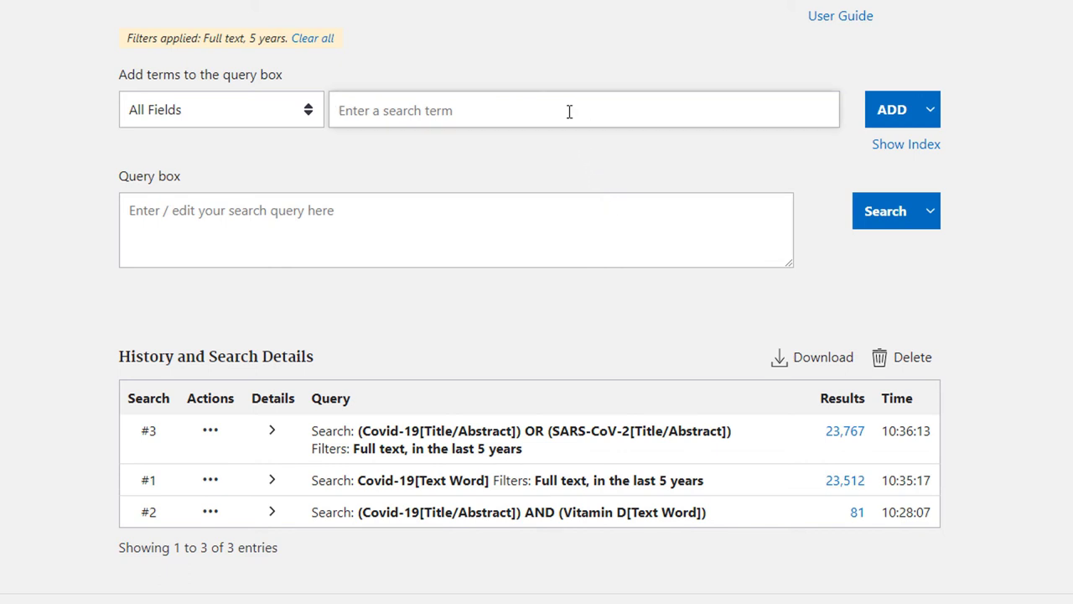
{"action": "type", "text": "#3"}
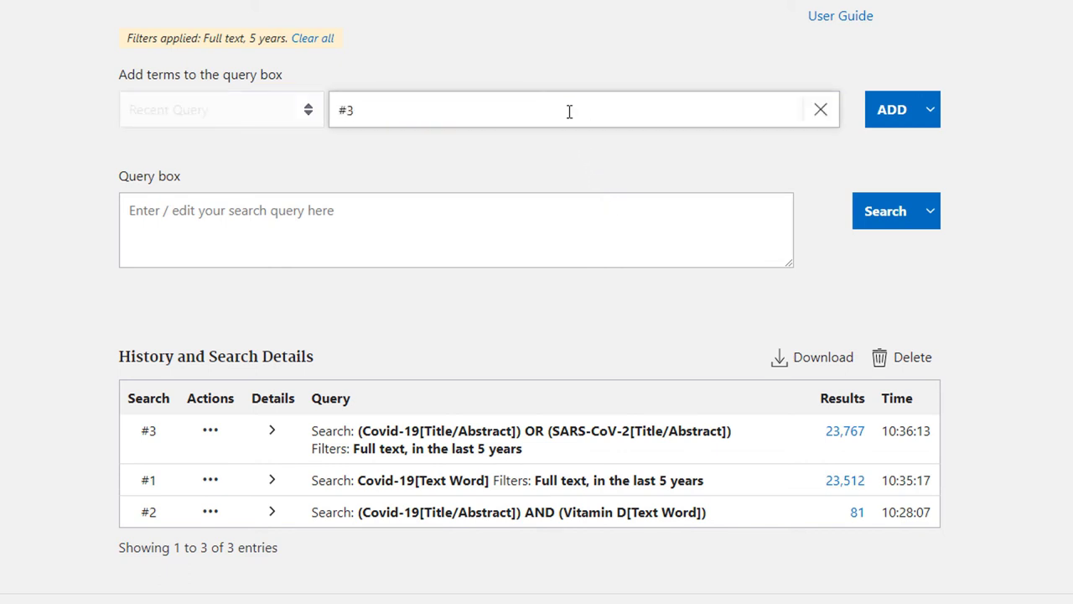
{"action": "left_click", "coordinate": [901, 119]}
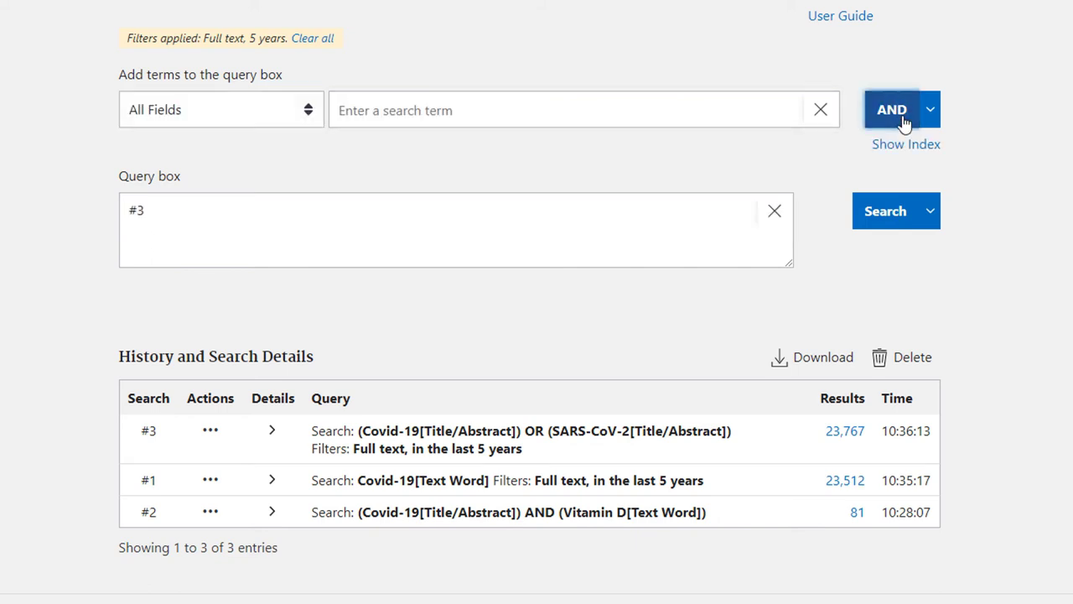
Add vaccine with AND and run (#3) AND (vaccine), reviewing the 1,124 results.
{"action": "left_click", "coordinate": [411, 98]}
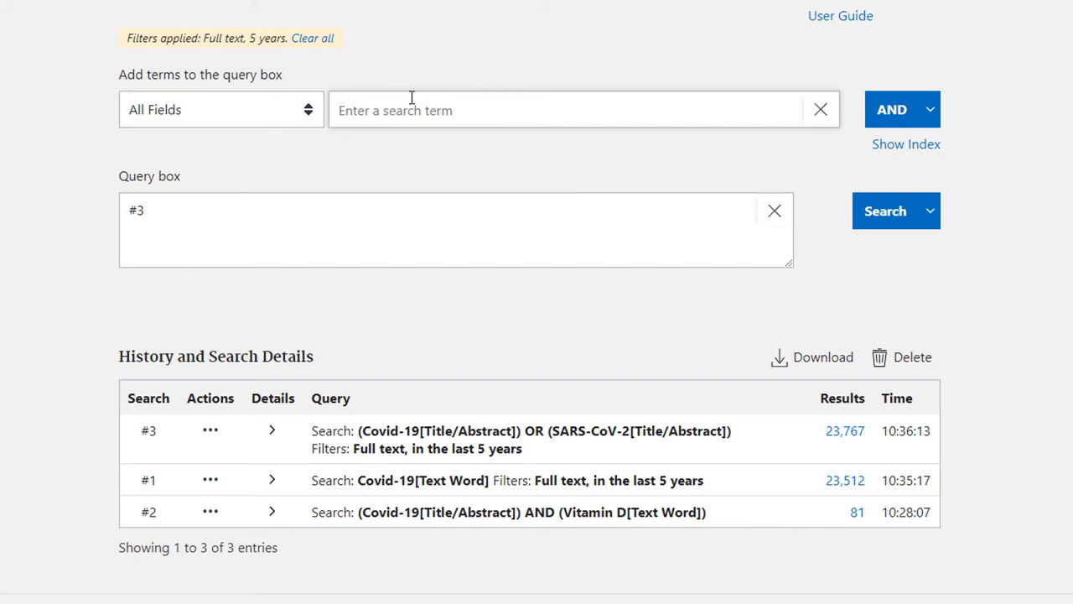
{"action": "type", "text": "vaccine"}
{"action": "left_click", "coordinate": [923, 112]}
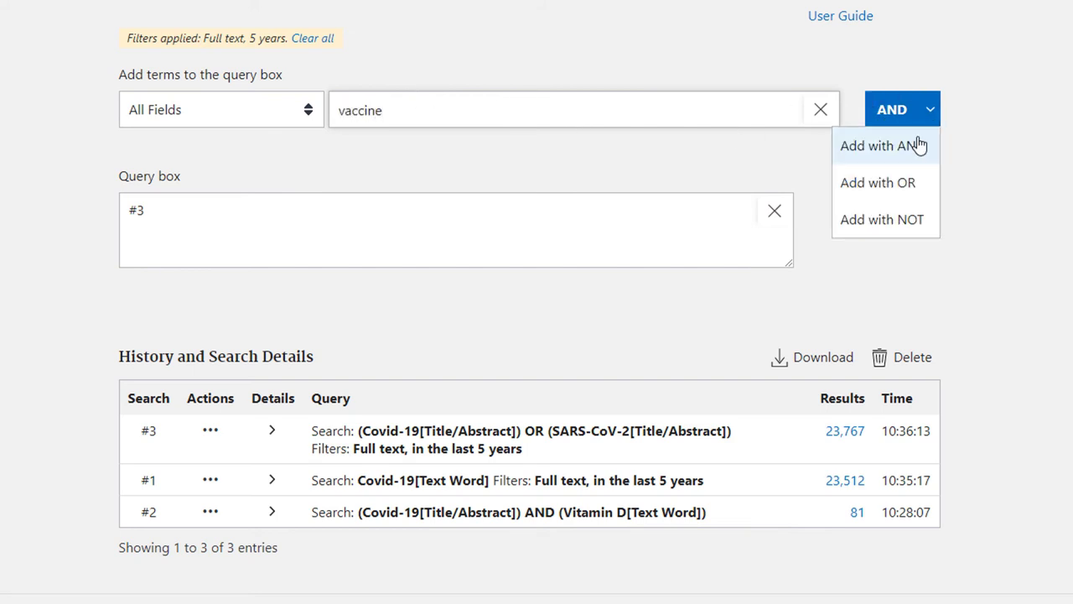
{"action": "left_click", "coordinate": [917, 144]}
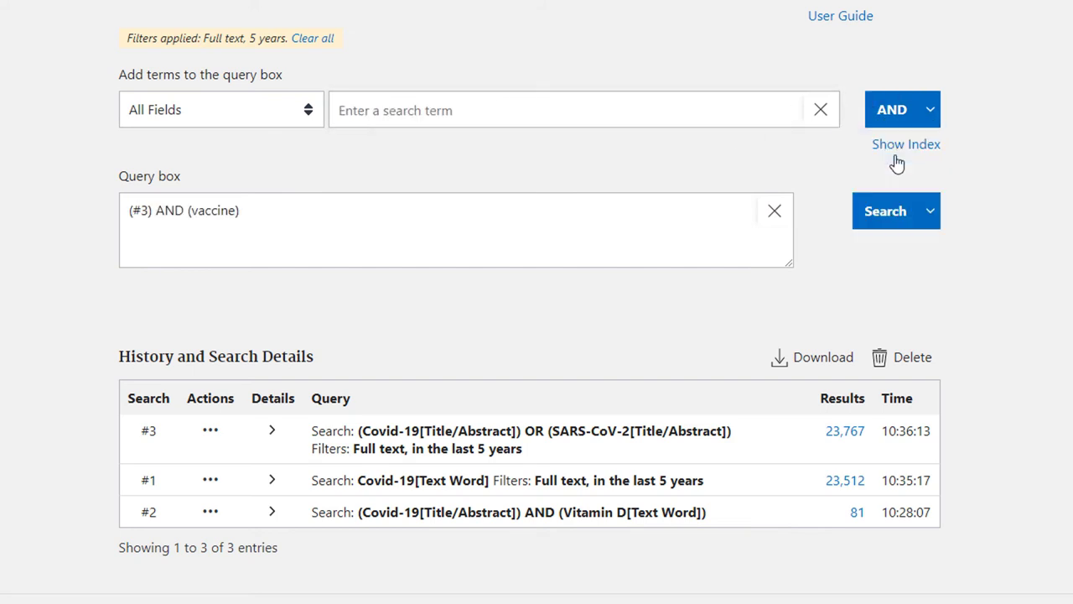
{"action": "left_click", "coordinate": [889, 215]}
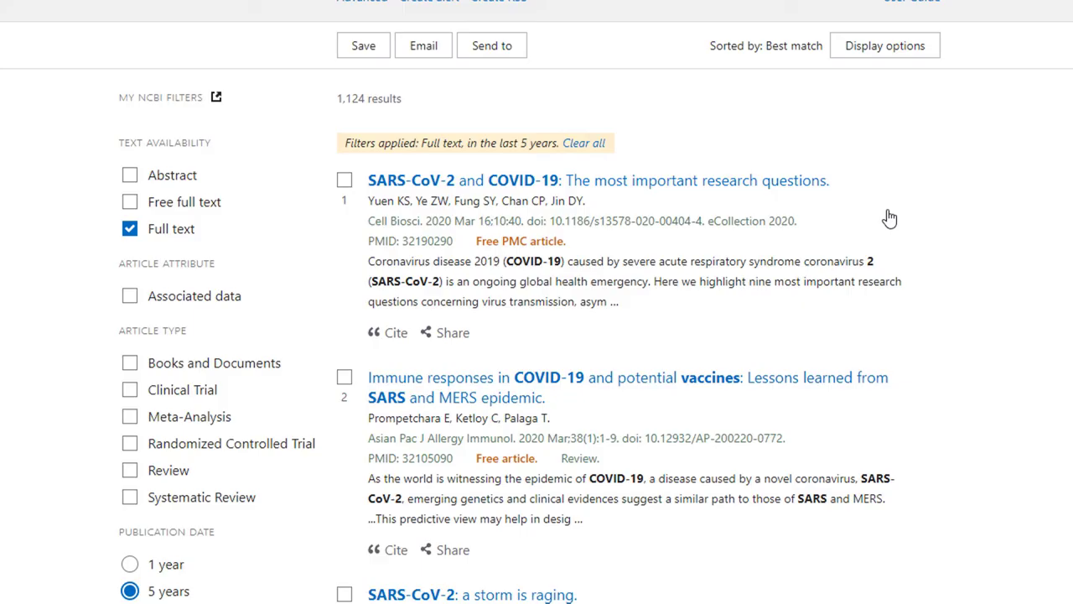
{"action": "scroll", "coordinate": [889, 218], "scroll_direction": "down", "scroll_amount": 1}
{"action": "scroll", "coordinate": [890, 217], "scroll_direction": "down", "scroll_amount": 1}
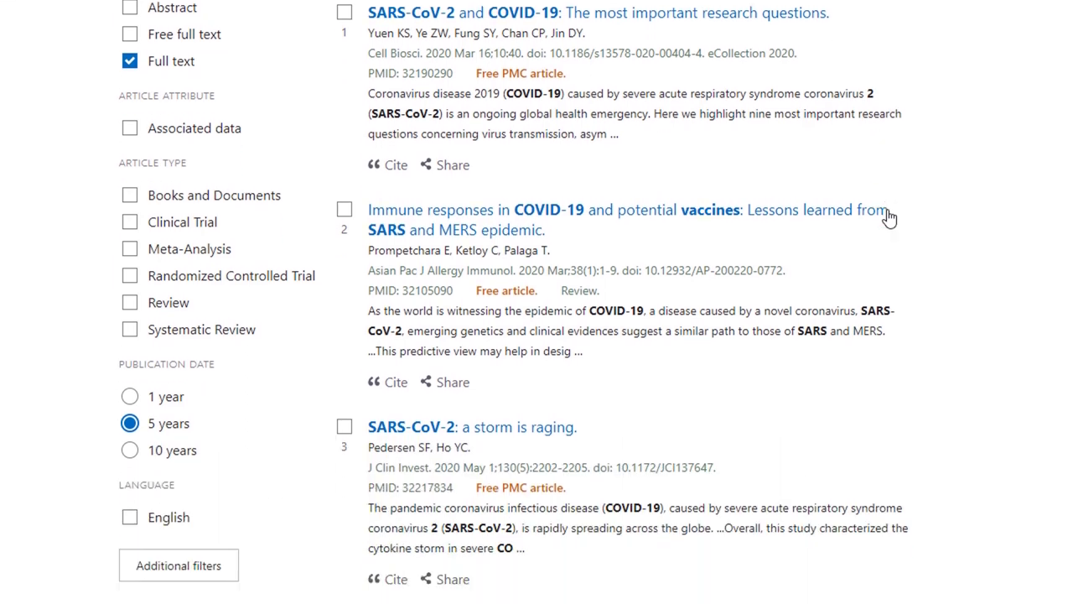
{"action": "scroll", "coordinate": [889, 256], "scroll_direction": "down", "scroll_amount": 1}
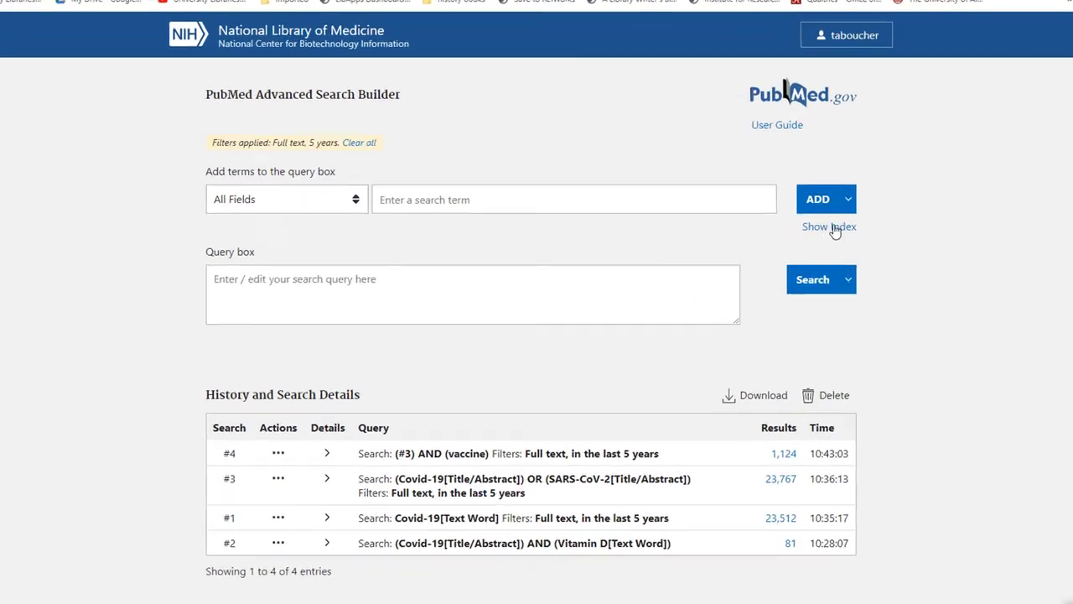
Show the ADD button's Add with AND, OR and NOT options in the builder.
{"action": "left_click", "coordinate": [798, 216]}
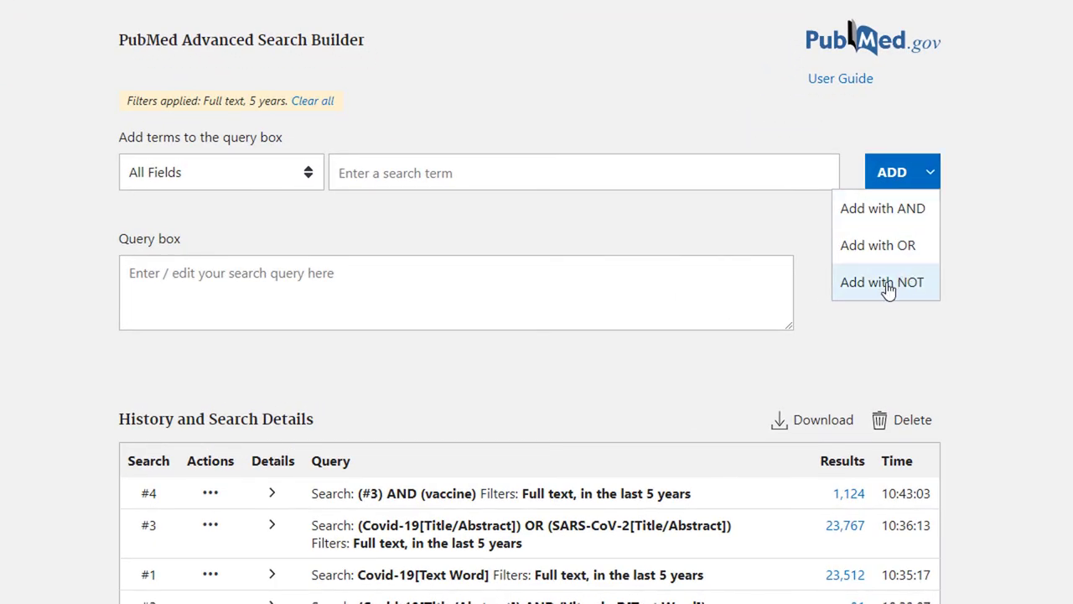